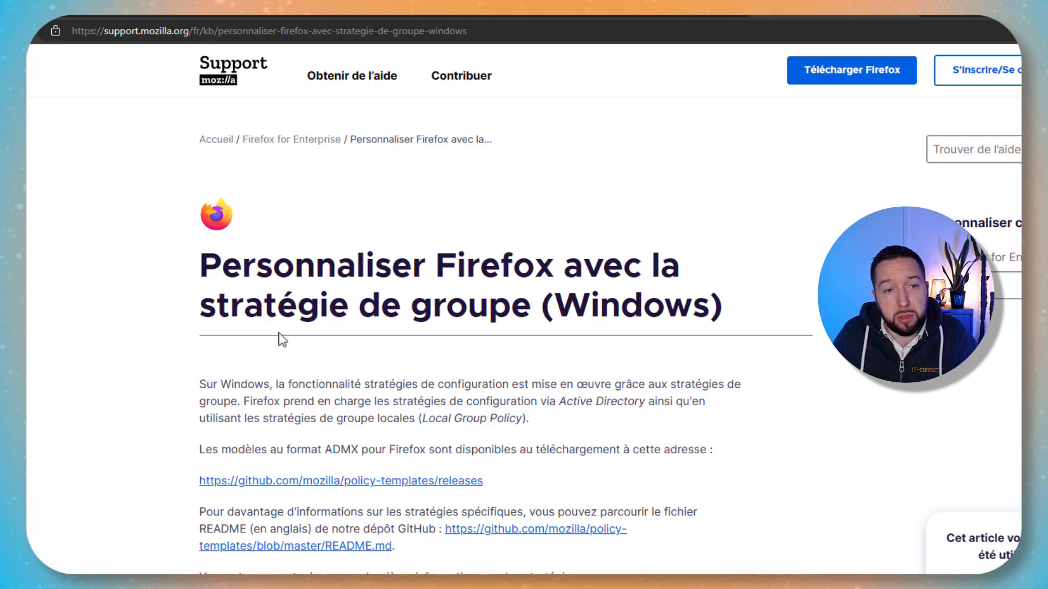
Open the GitHub releases page of Mozilla's policy-templates and go through the latest release.
{"action": "left_click", "coordinate": [271, 482]}
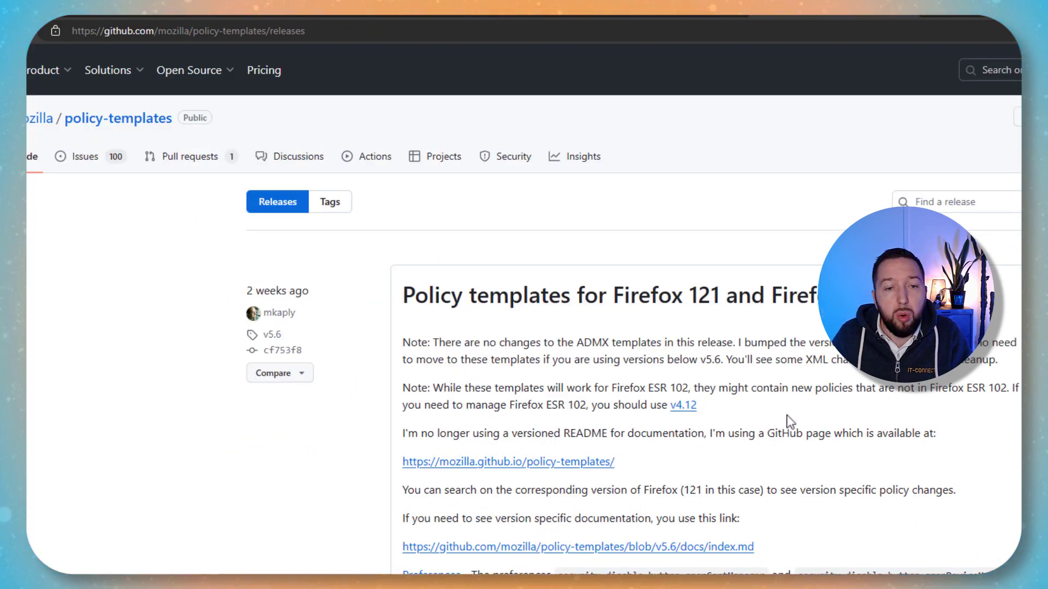
{"action": "scroll", "coordinate": [513, 275], "scroll_direction": "down", "scroll_amount": 7}
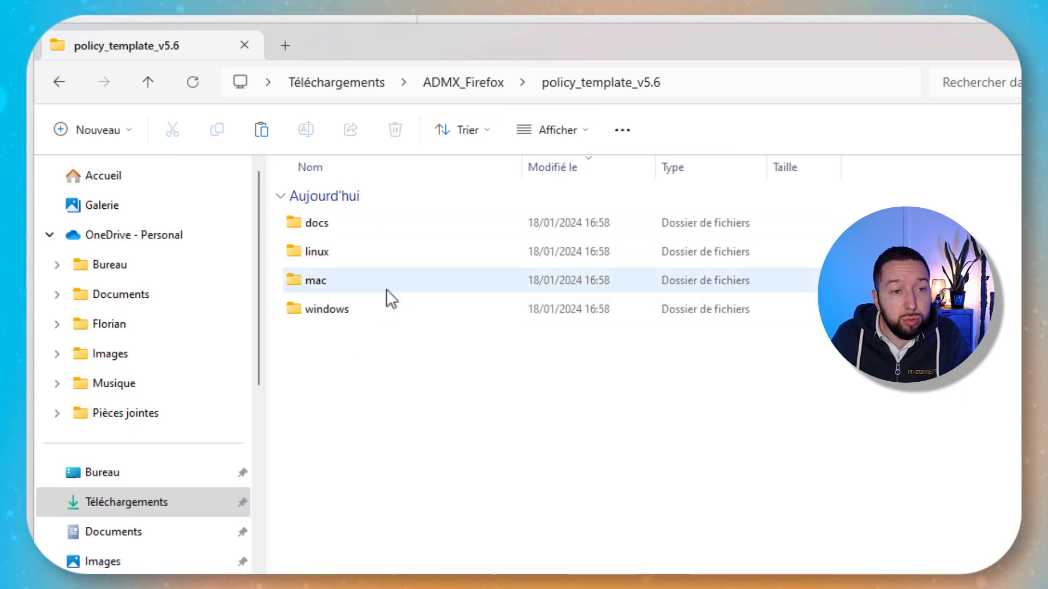
Examine the ADMX files in the windows folder of policy_template_v5.6 and the matching ADML files in its en-US subfolder.
{"action": "double_click", "coordinate": [331, 313]}
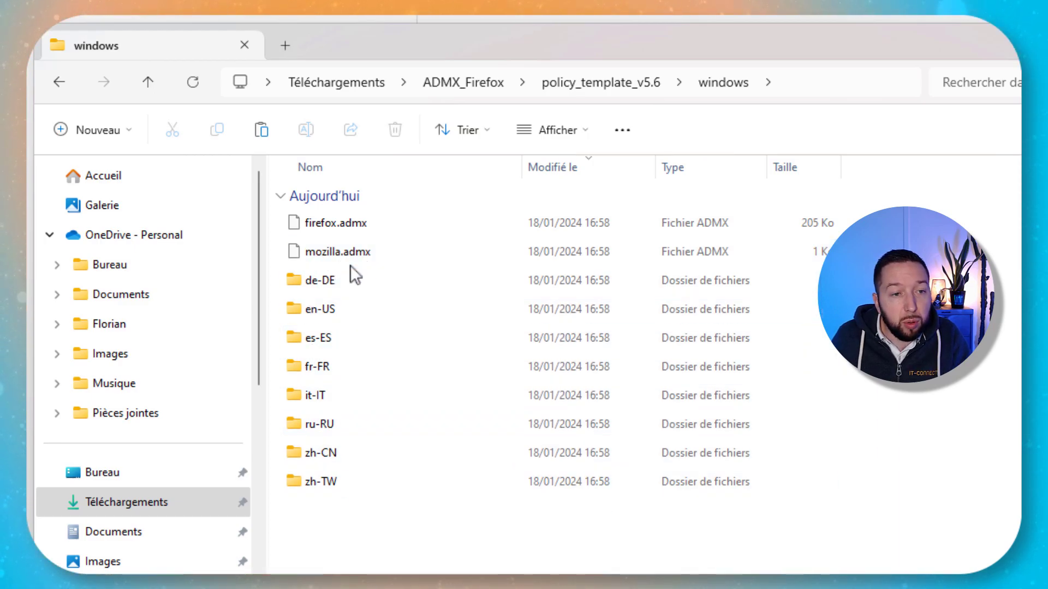
{"action": "double_click", "coordinate": [338, 316]}
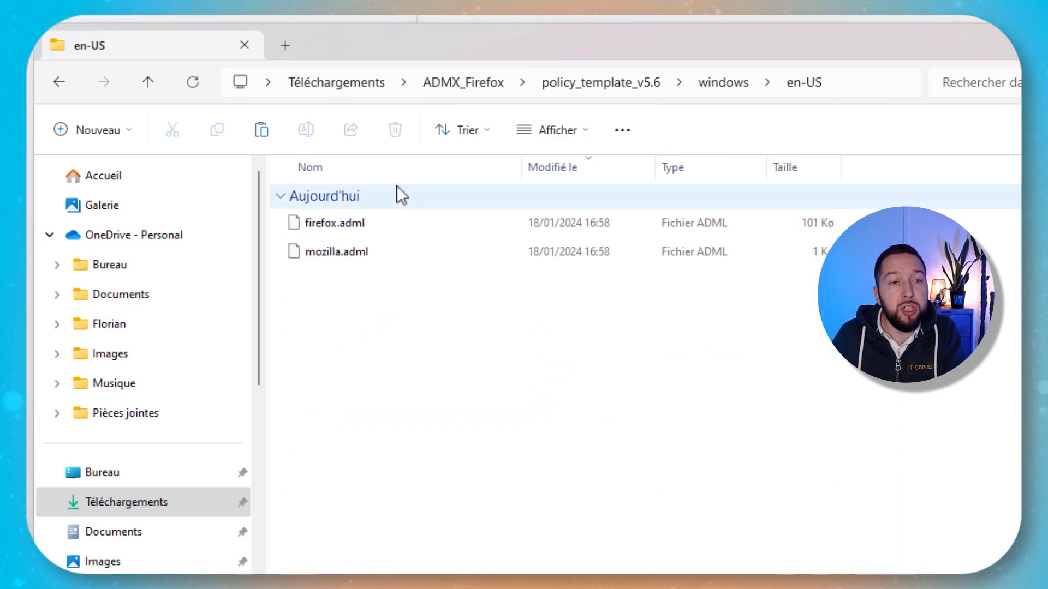
{"action": "key", "text": "alt+Left"}
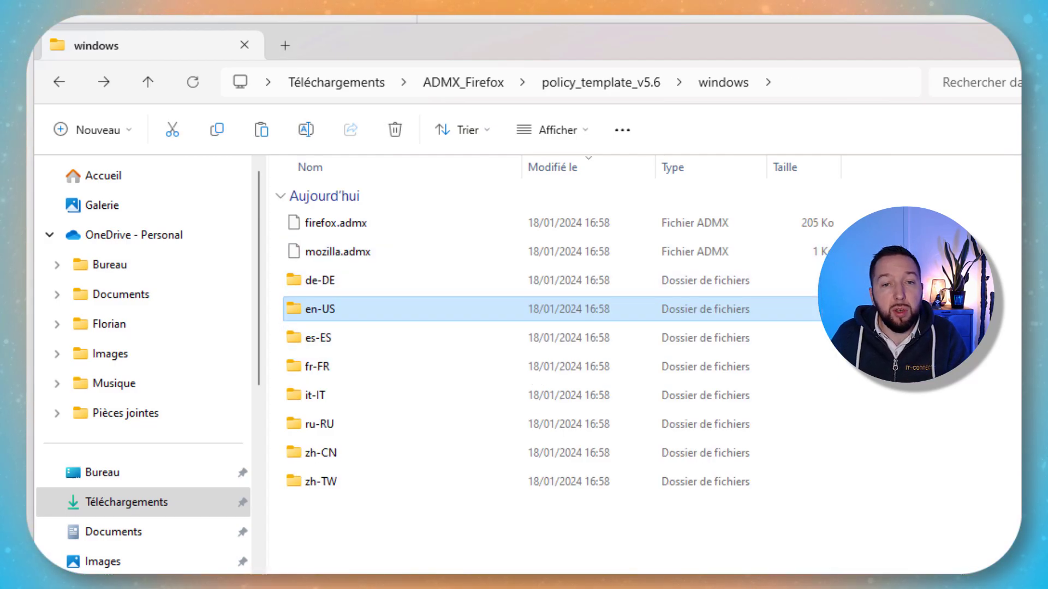
{"action": "left_click_drag", "start_coordinate": [848, 228], "coordinate": [724, 246]}
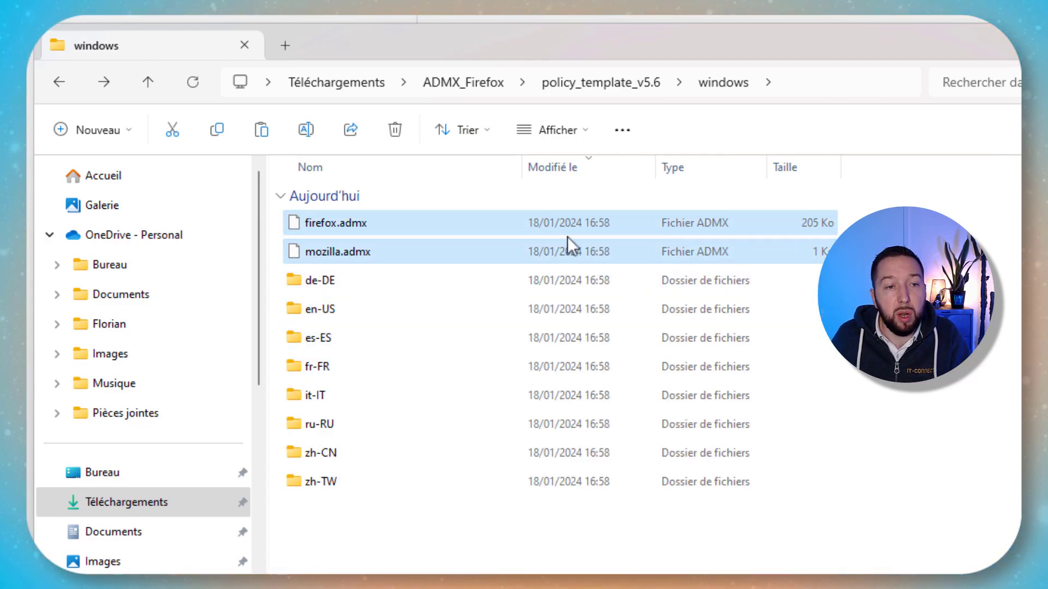
{"action": "double_click", "coordinate": [469, 318]}
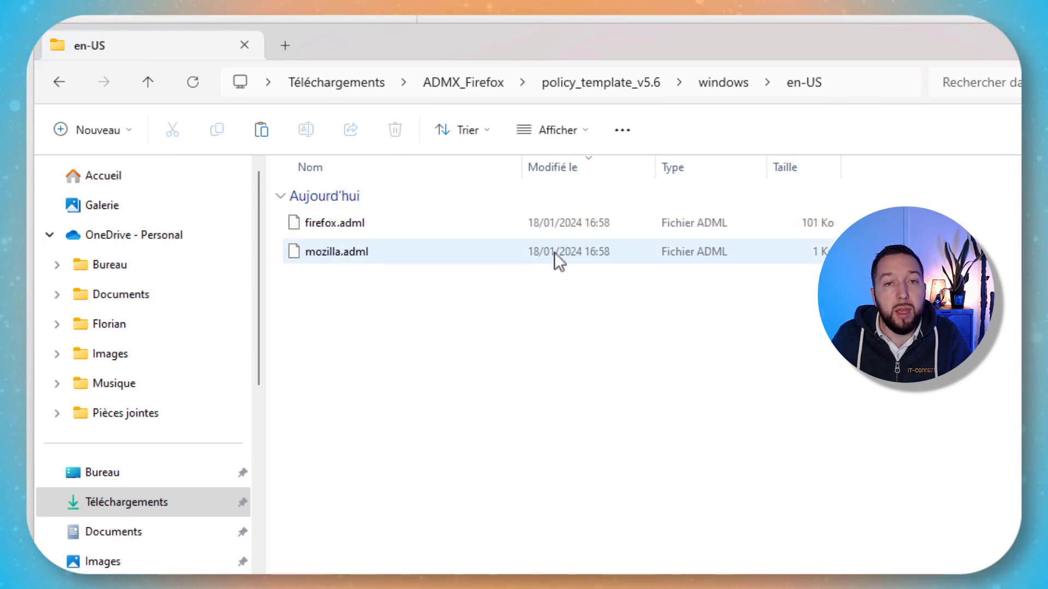
{"action": "left_click", "coordinate": [716, 86]}
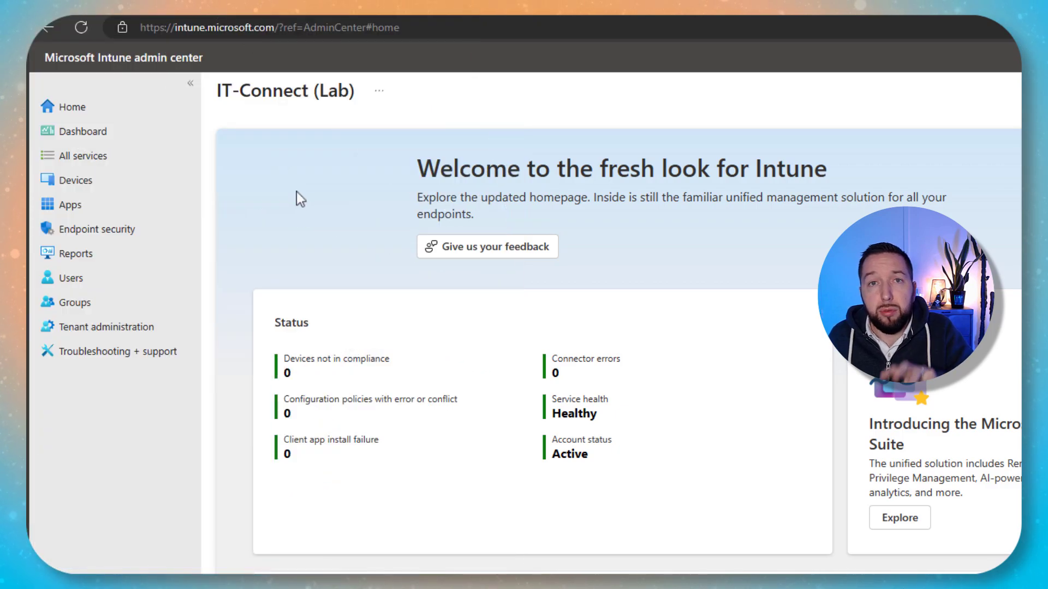
In the Intune admin center, open the ADMX import page of the device configuration profiles.
{"action": "left_click", "coordinate": [82, 186]}
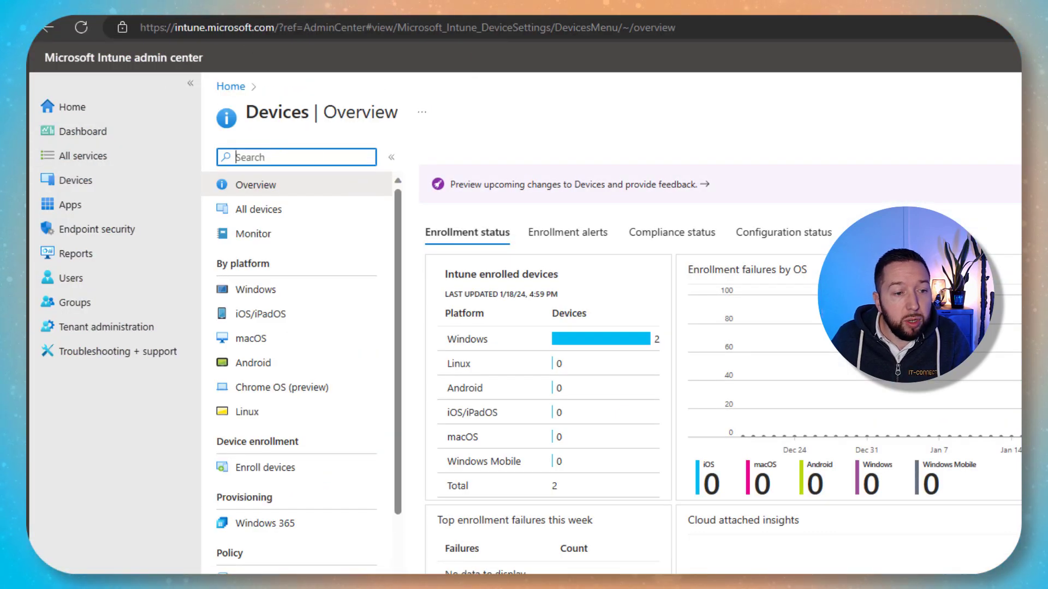
{"action": "left_click", "coordinate": [258, 516]}
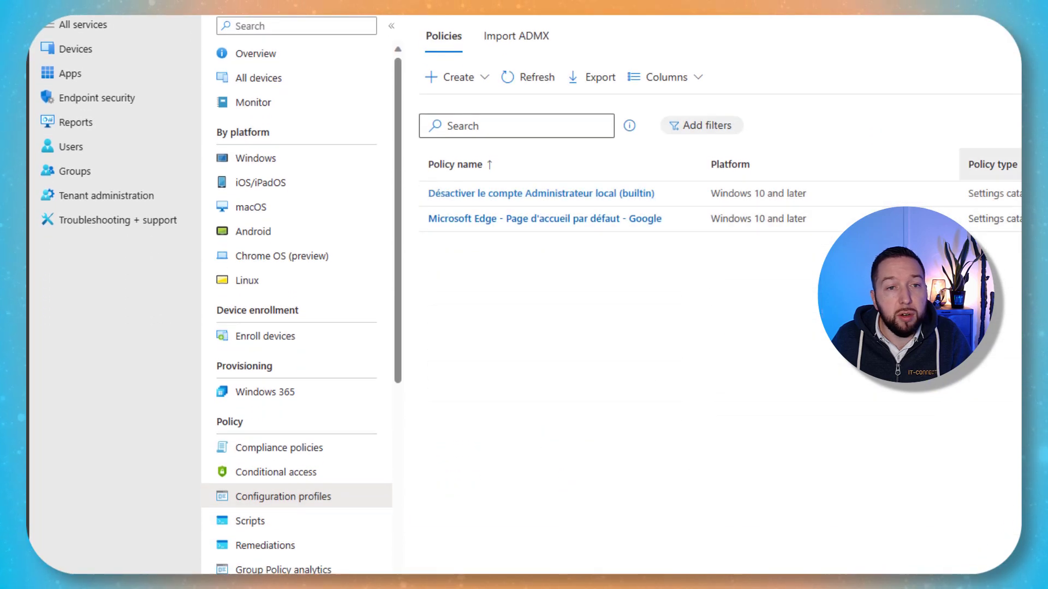
{"action": "left_click", "coordinate": [494, 48]}
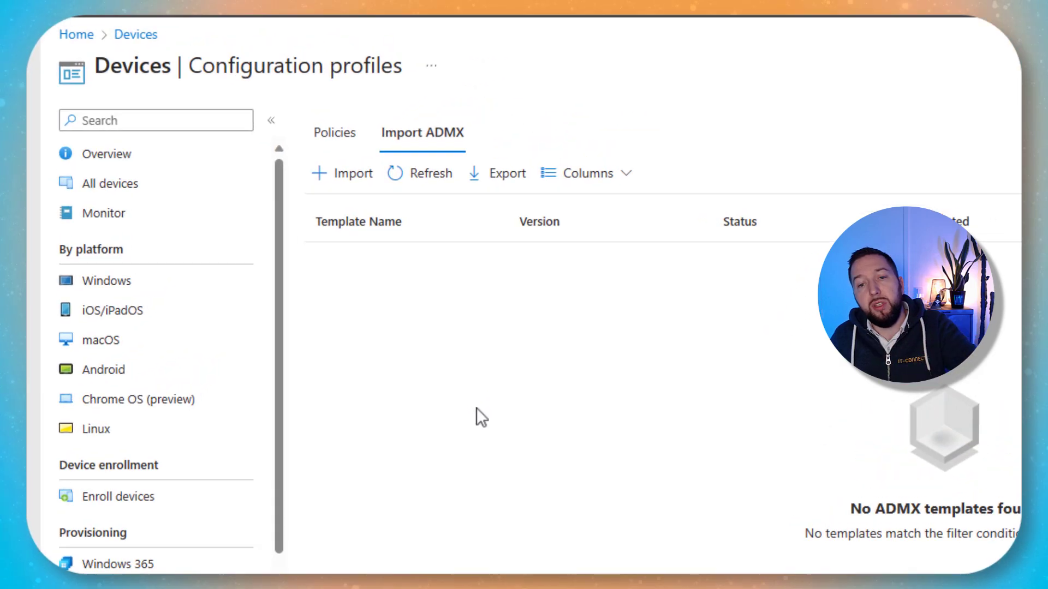
Import mozilla.admx with mozilla.adml from the en-US folder as its default language file, and refresh the template list.
{"action": "left_click", "coordinate": [347, 176]}
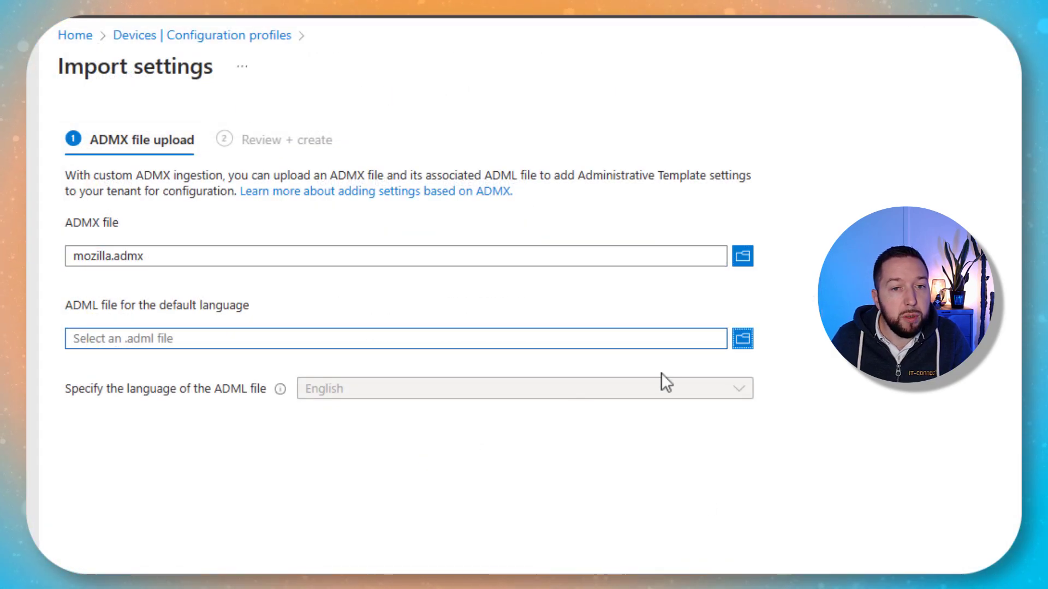
{"action": "left_click", "coordinate": [752, 340]}
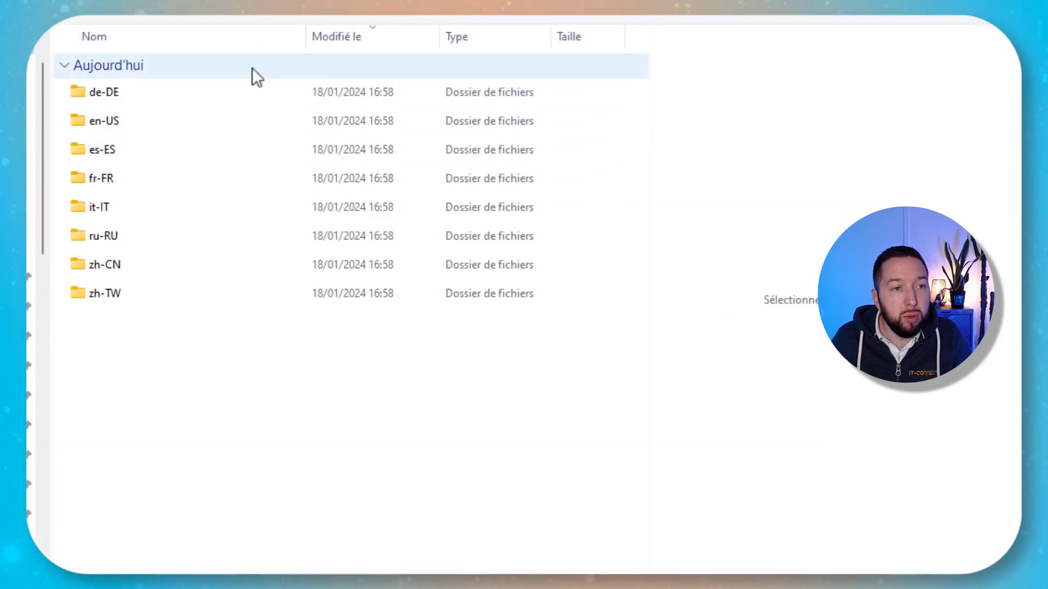
{"action": "double_click", "coordinate": [103, 122]}
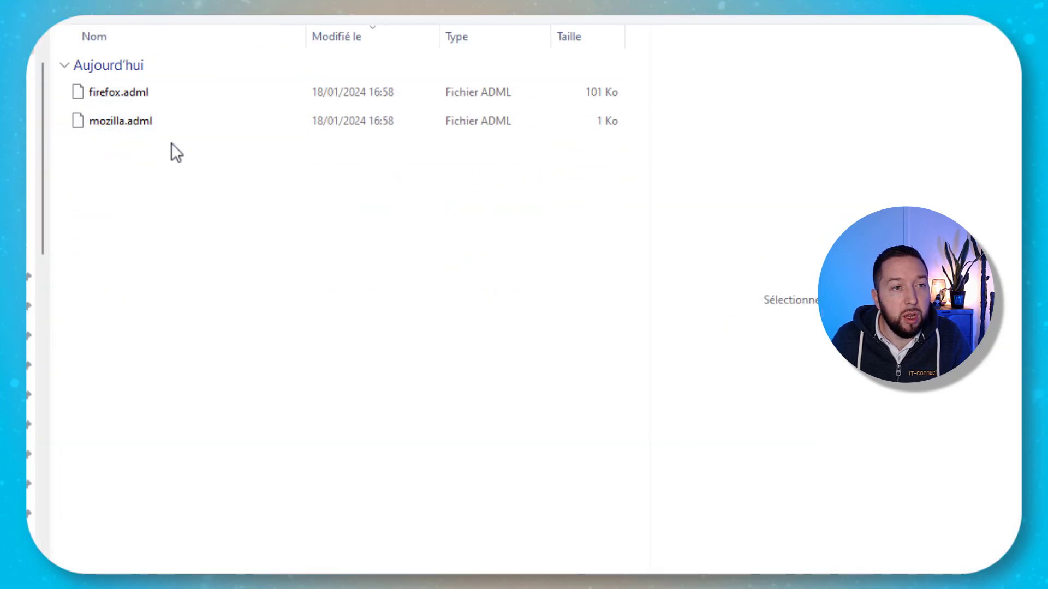
{"action": "left_click", "coordinate": [96, 121]}
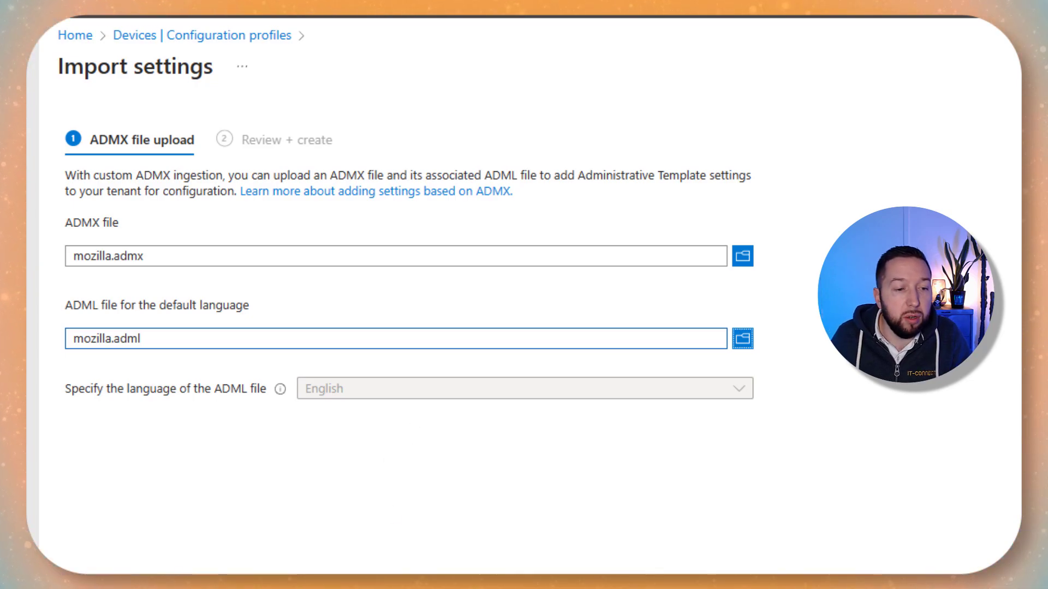
{"action": "left_click", "coordinate": [644, 579]}
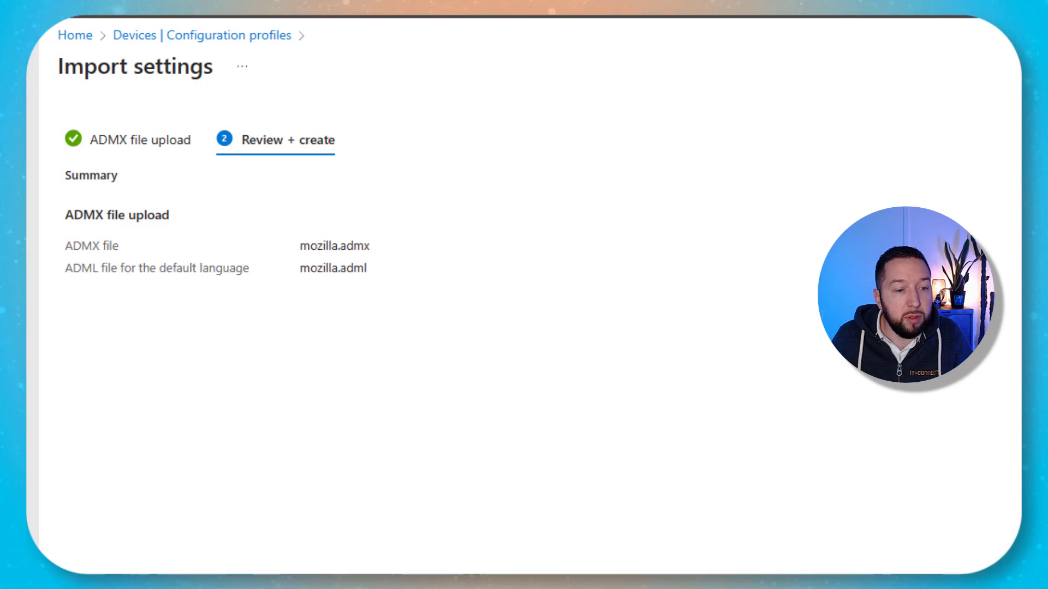
{"action": "left_click", "coordinate": [600, 578]}
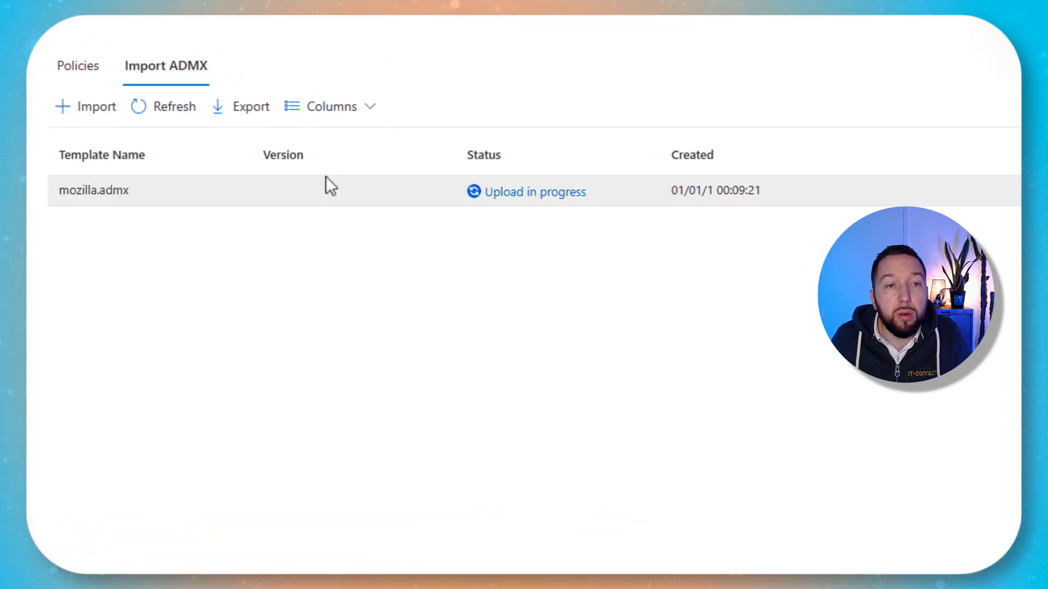
{"action": "left_click", "coordinate": [158, 109]}
{"action": "left_click", "coordinate": [158, 109]}
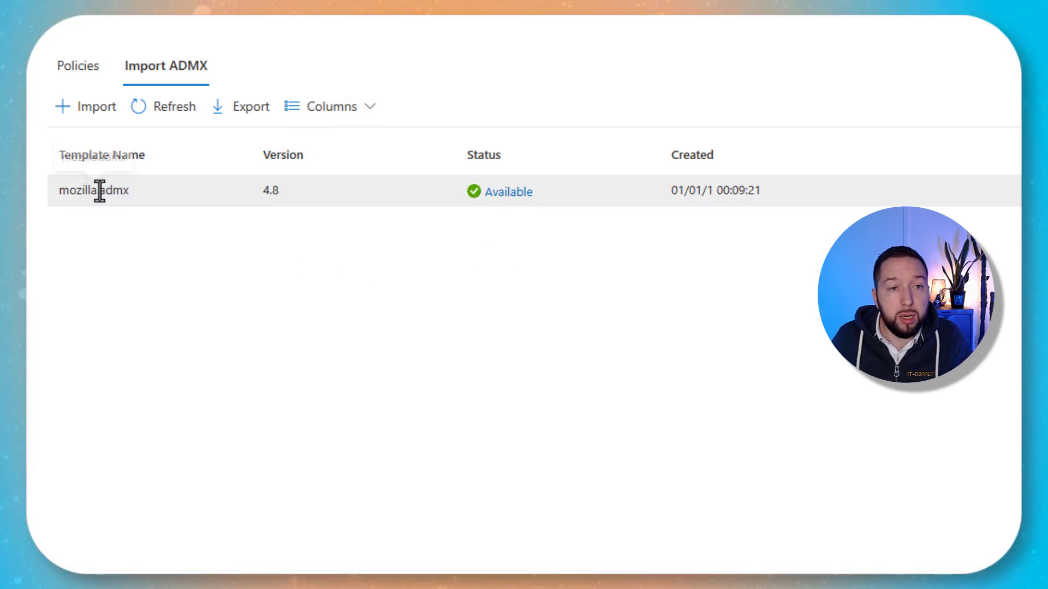
Start another ADMX import and browse back up to the folder that holds the ADMX files.
{"action": "left_click", "coordinate": [93, 108]}
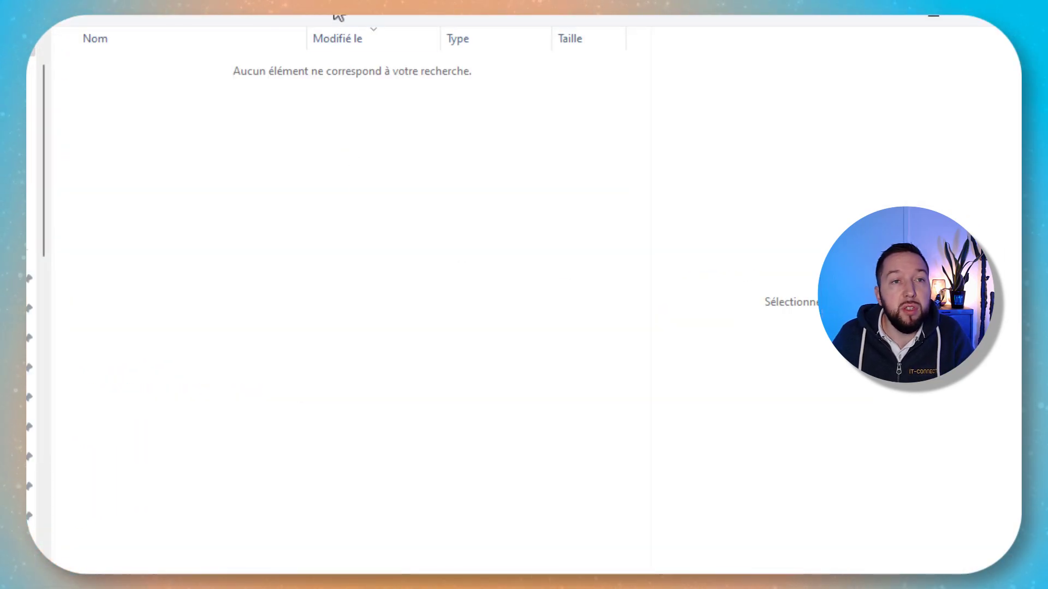
{"action": "left_click", "coordinate": [219, 17]}
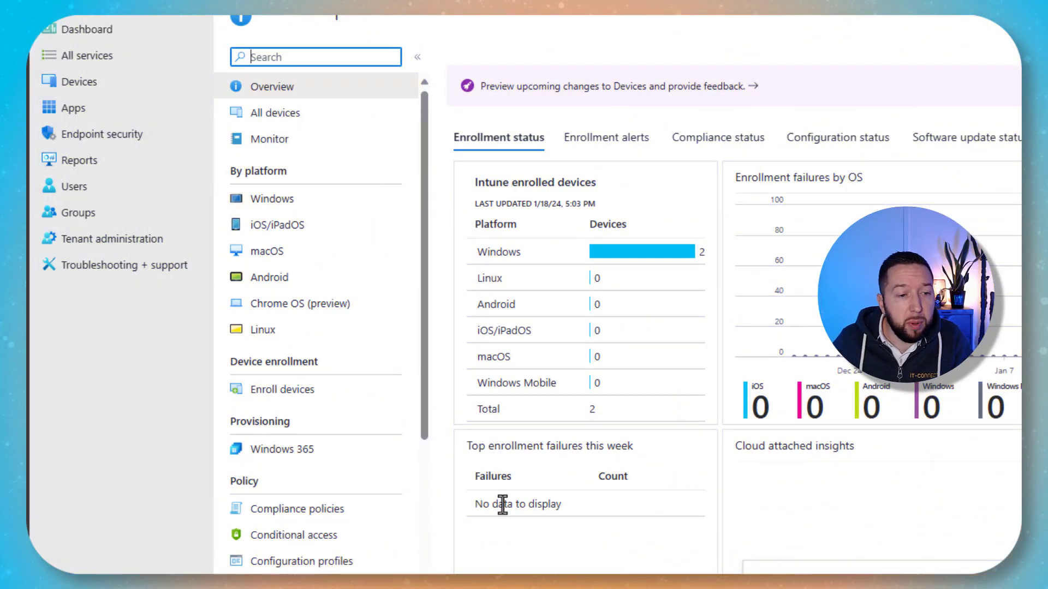
Start a new configuration profile for Windows 10 and later using the Administrative Templates template, and begin filling in its basics.
{"action": "left_click", "coordinate": [361, 562]}
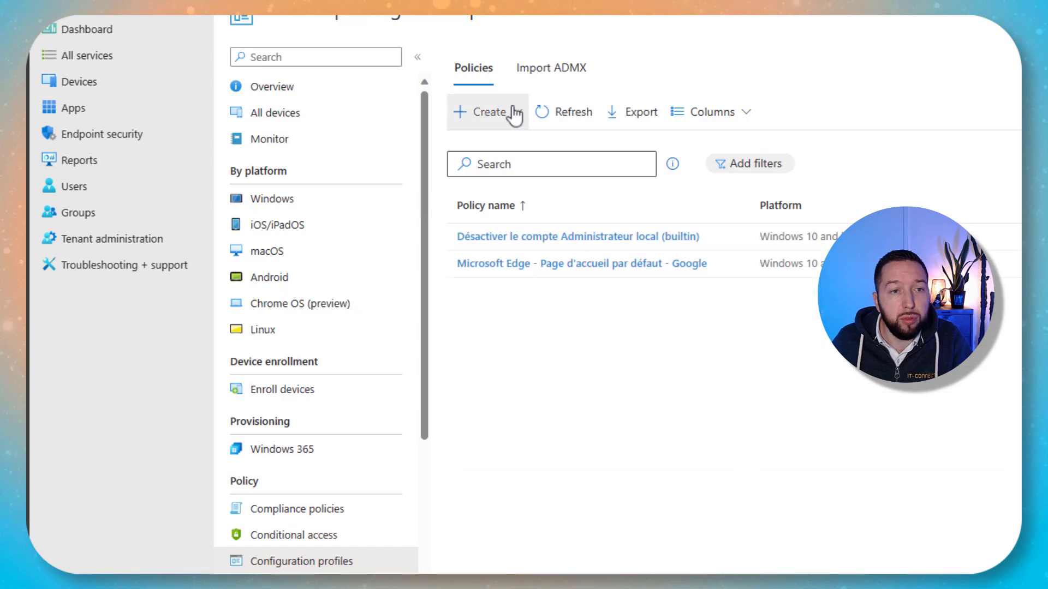
{"action": "left_click", "coordinate": [507, 112]}
{"action": "left_click", "coordinate": [493, 150]}
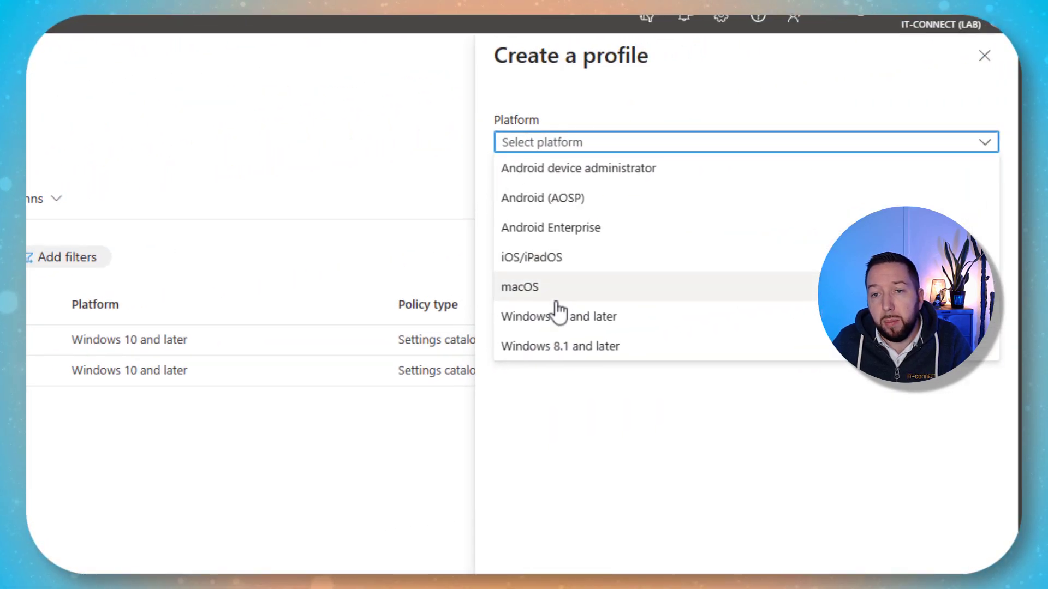
{"action": "left_click", "coordinate": [525, 321]}
{"action": "left_click", "coordinate": [565, 198]}
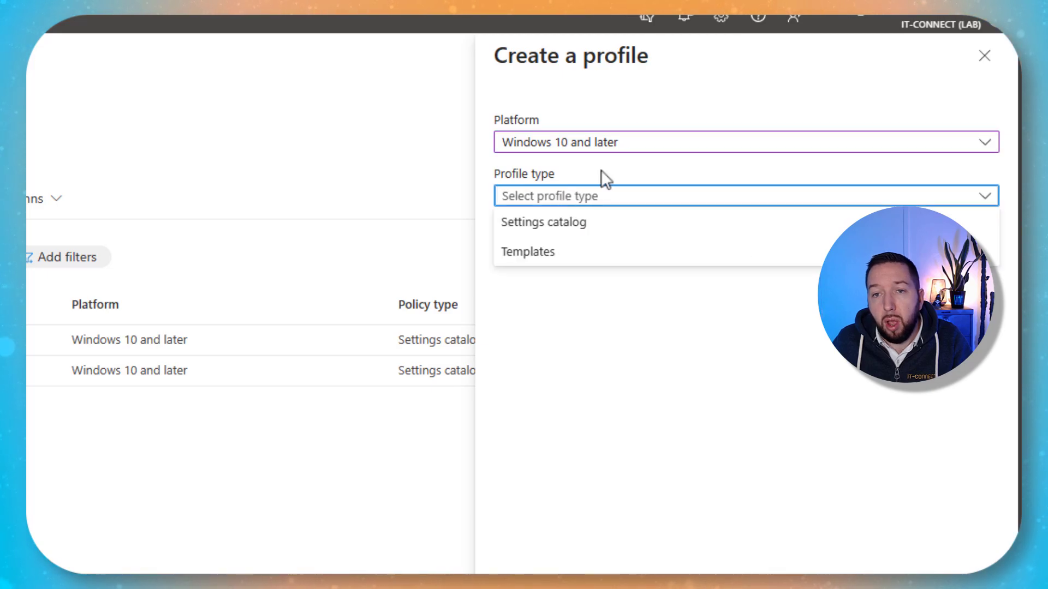
{"action": "left_click", "coordinate": [556, 255]}
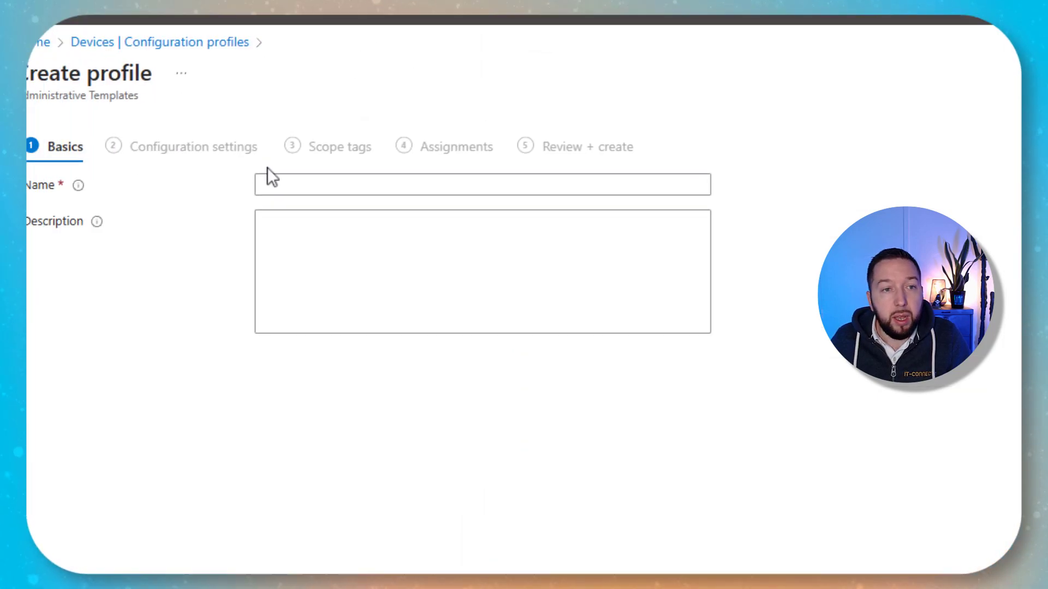
{"action": "left_click", "coordinate": [342, 205]}
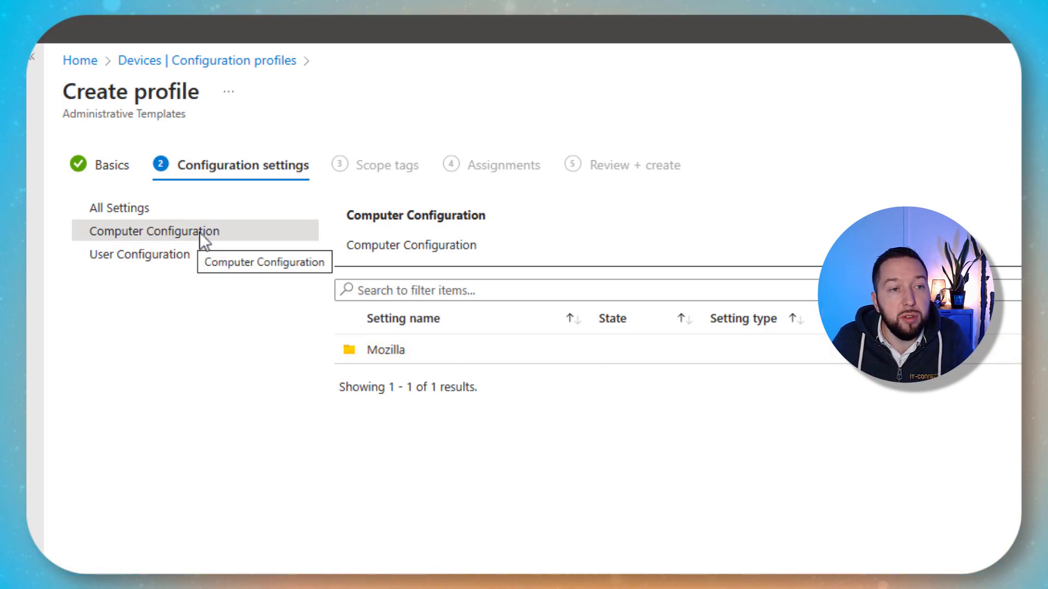
Open the Home page settings of Firefox under Mozilla in the profile's Computer Configuration.
{"action": "left_click", "coordinate": [92, 256]}
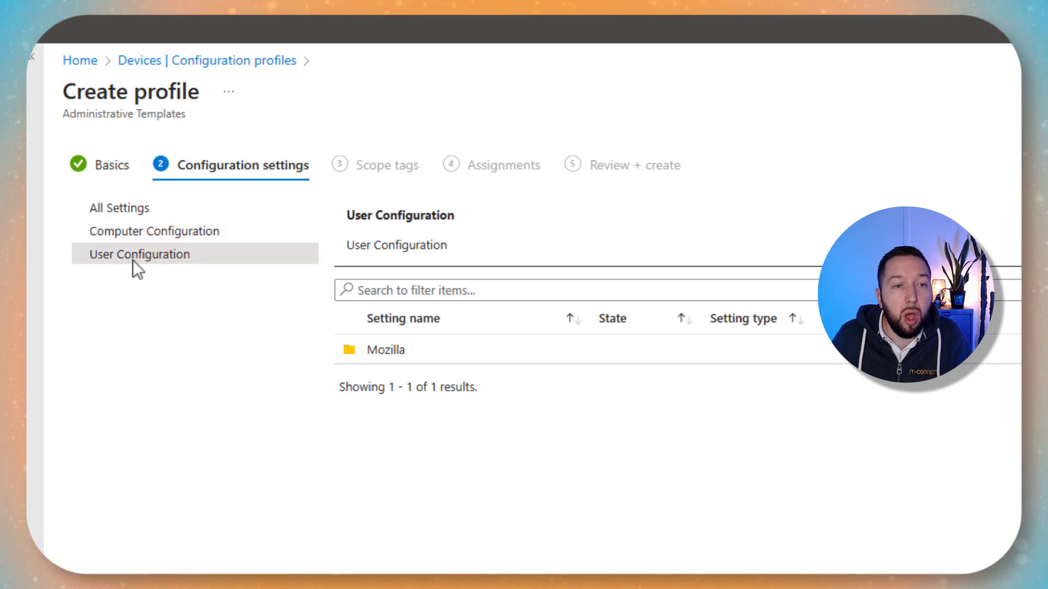
{"action": "left_click", "coordinate": [103, 234]}
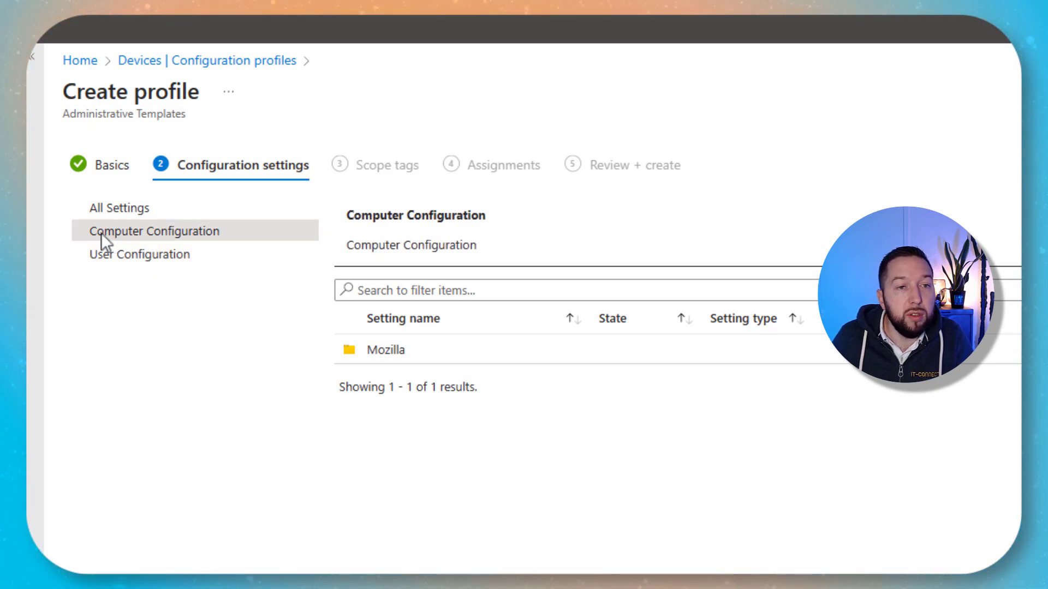
{"action": "left_click", "coordinate": [381, 360]}
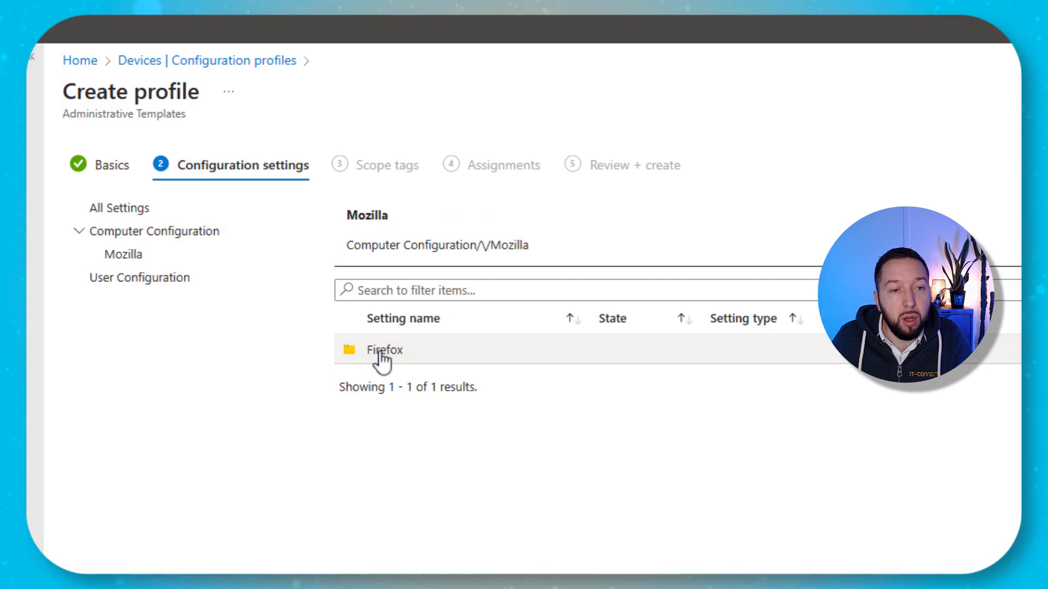
{"action": "left_click", "coordinate": [382, 358]}
{"action": "scroll", "coordinate": [581, 568], "scroll_direction": "down", "scroll_amount": 3}
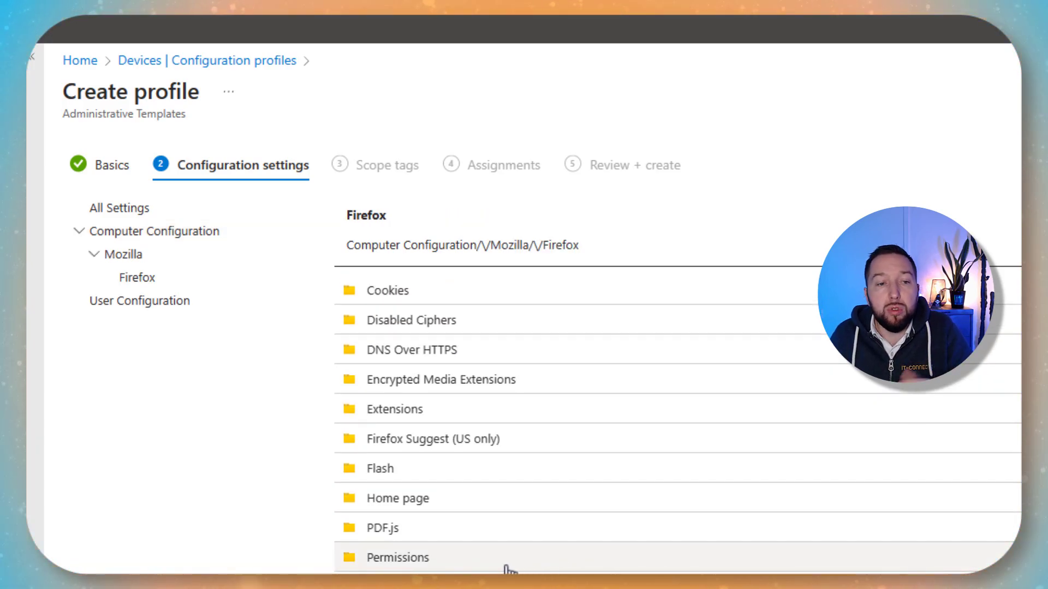
{"action": "left_click", "coordinate": [402, 503]}
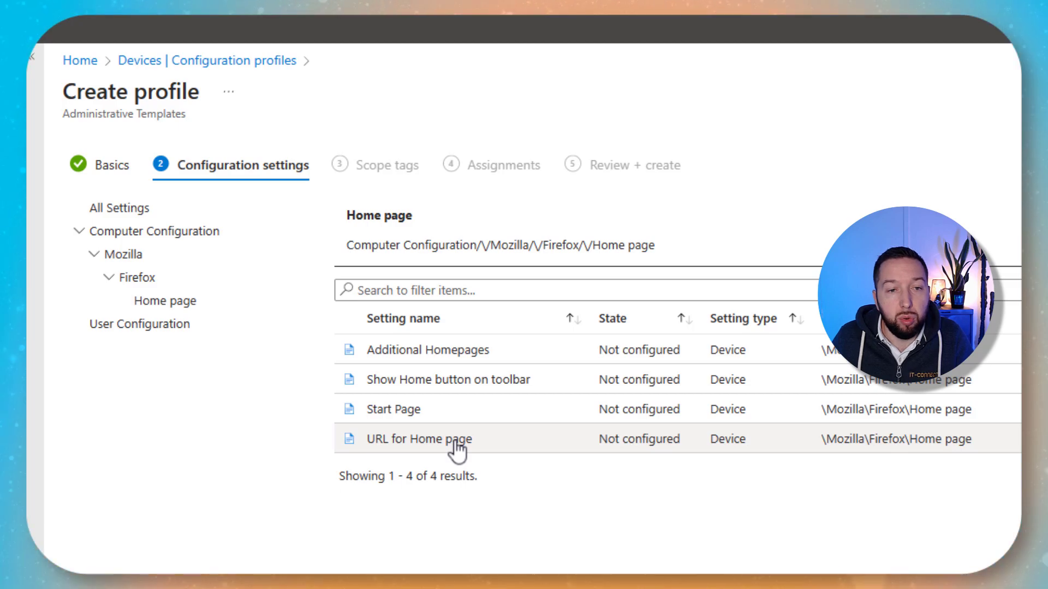
{"action": "left_click", "coordinate": [413, 436]}
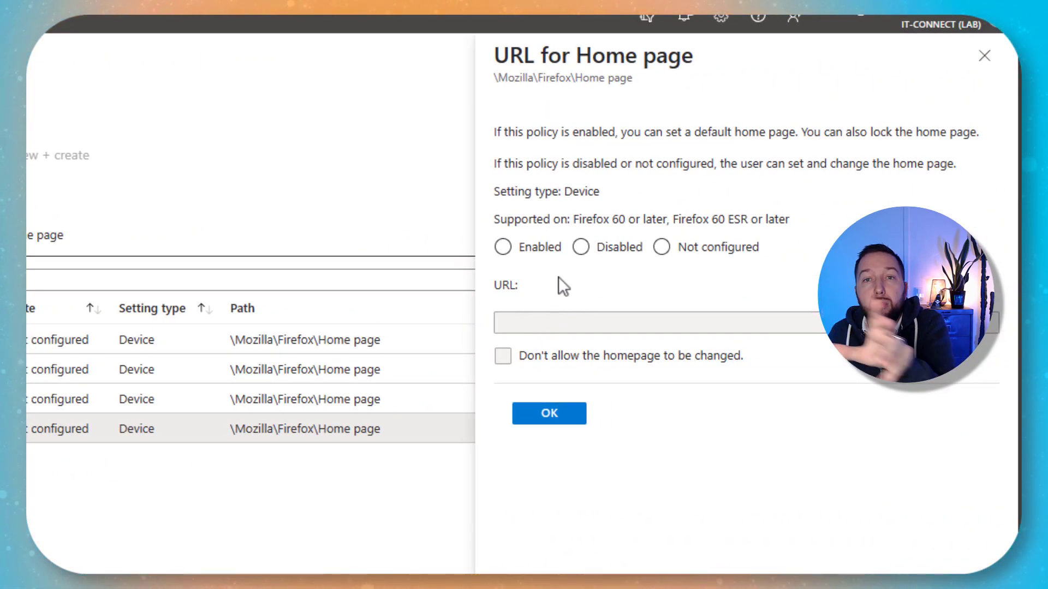
{"action": "left_click", "coordinate": [540, 247]}
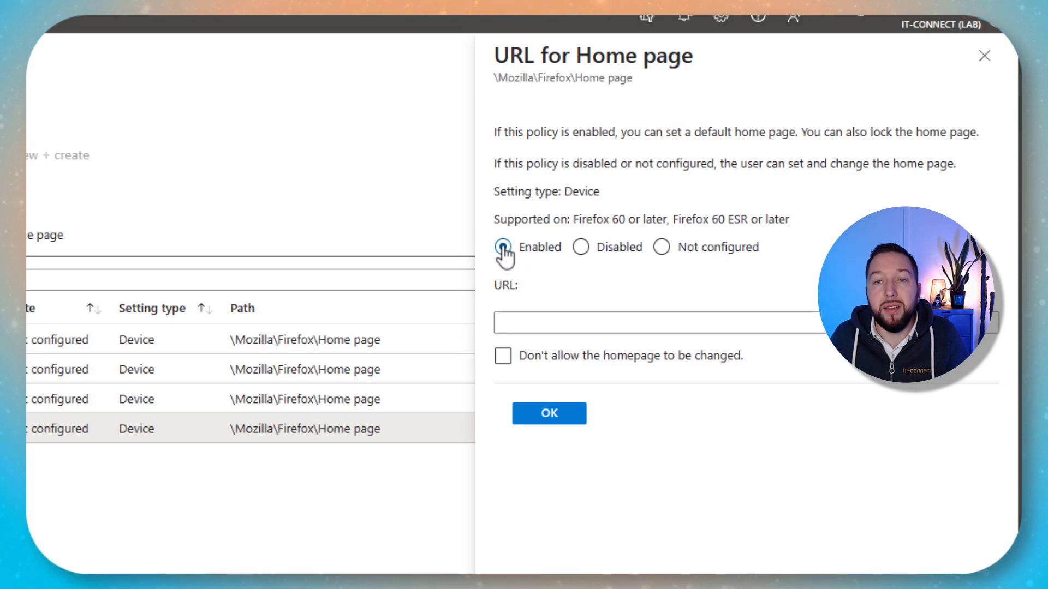
{"action": "left_click", "coordinate": [598, 332]}
{"action": "type", "text": "https://www.google.fr"}
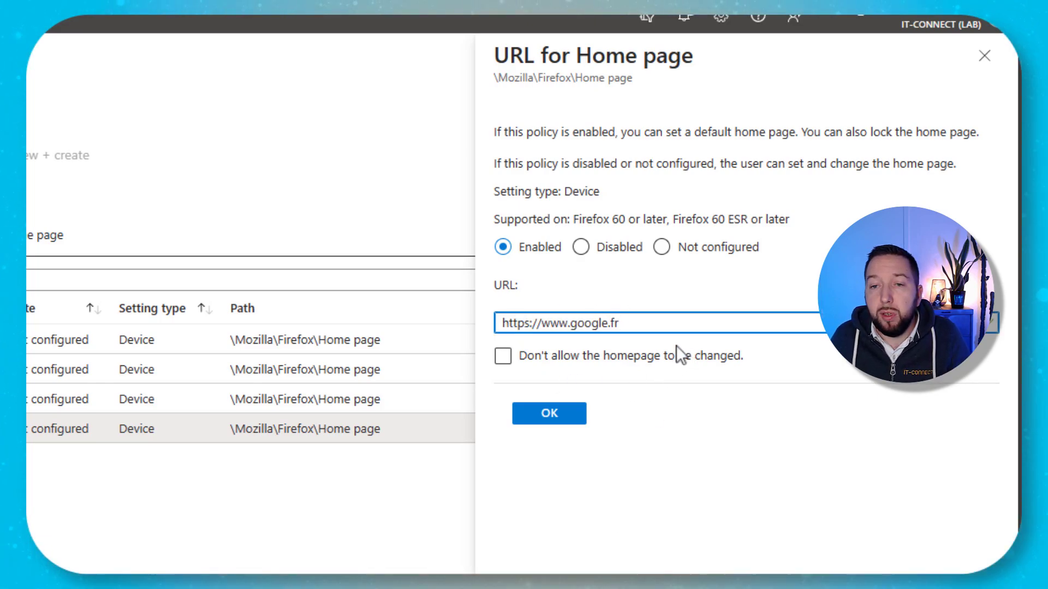
{"action": "left_click", "coordinate": [504, 359]}
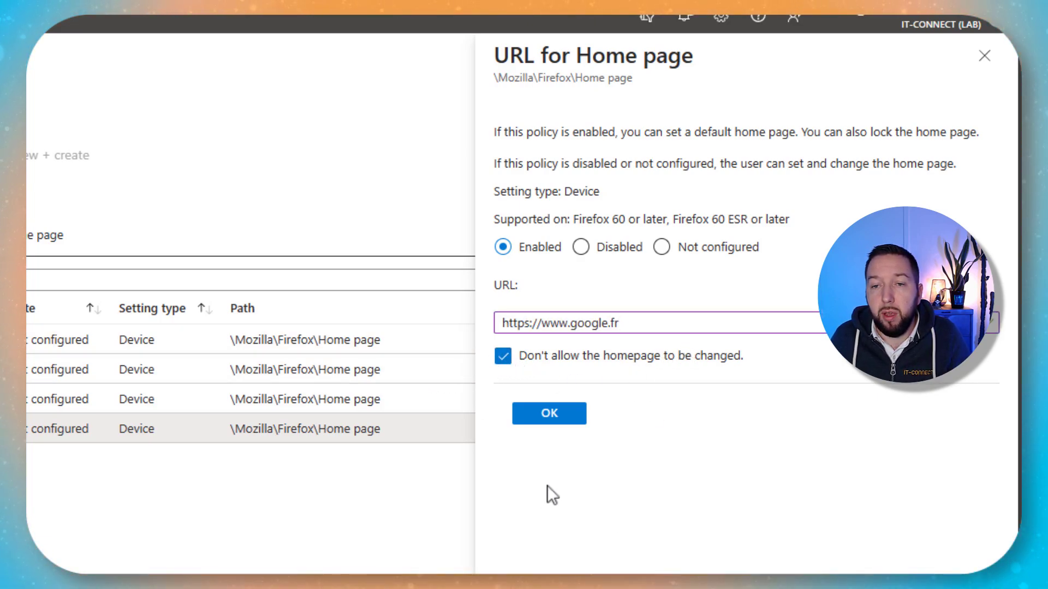
{"action": "left_click", "coordinate": [549, 413]}
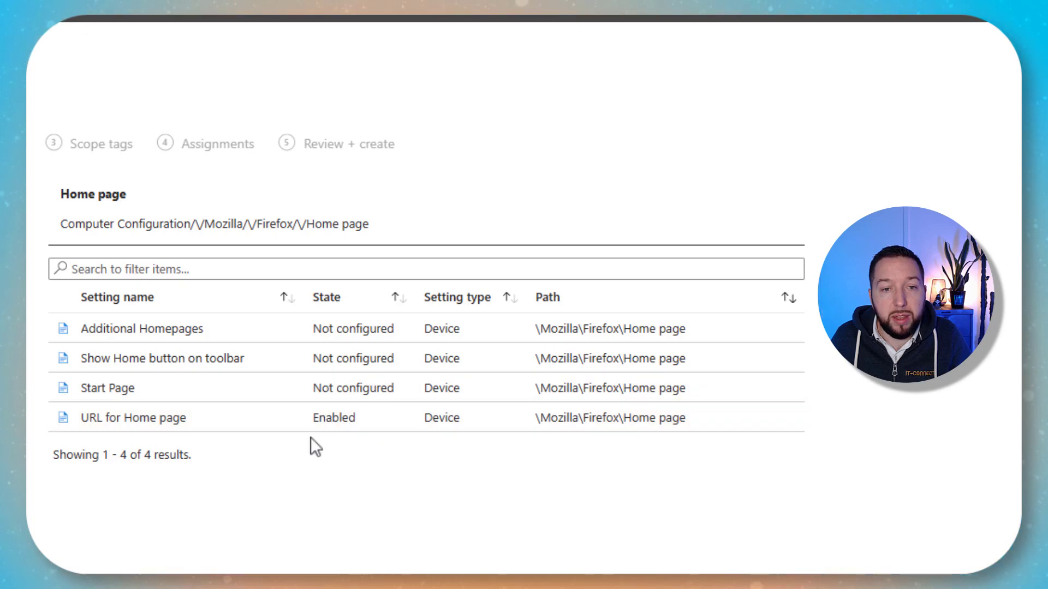
Enable the Show Home button on toolbar policy, and assign the configuration profile to all devices.
{"action": "left_click", "coordinate": [173, 360]}
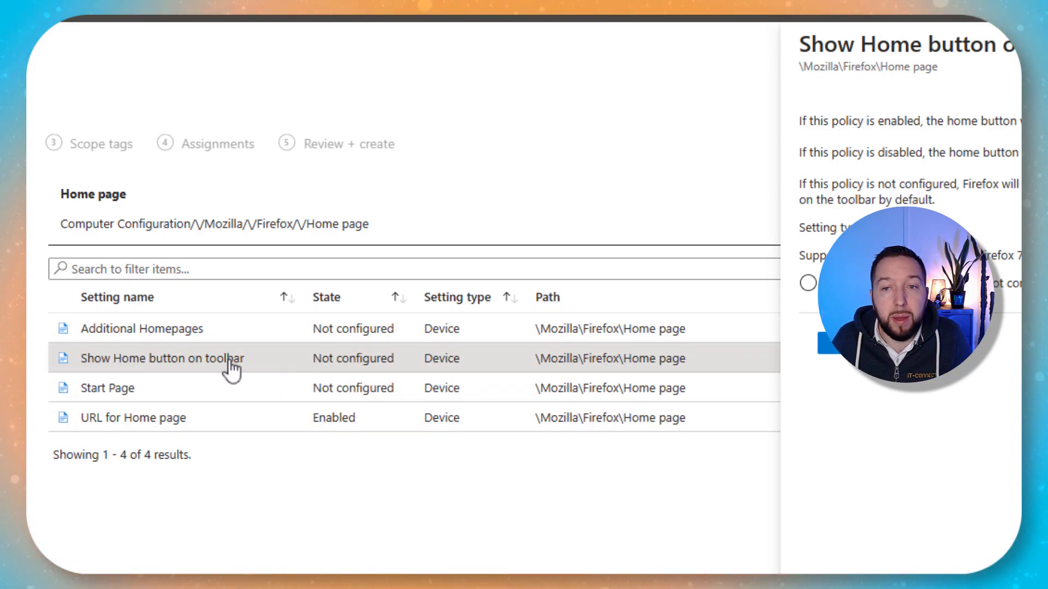
{"action": "left_click", "coordinate": [503, 283]}
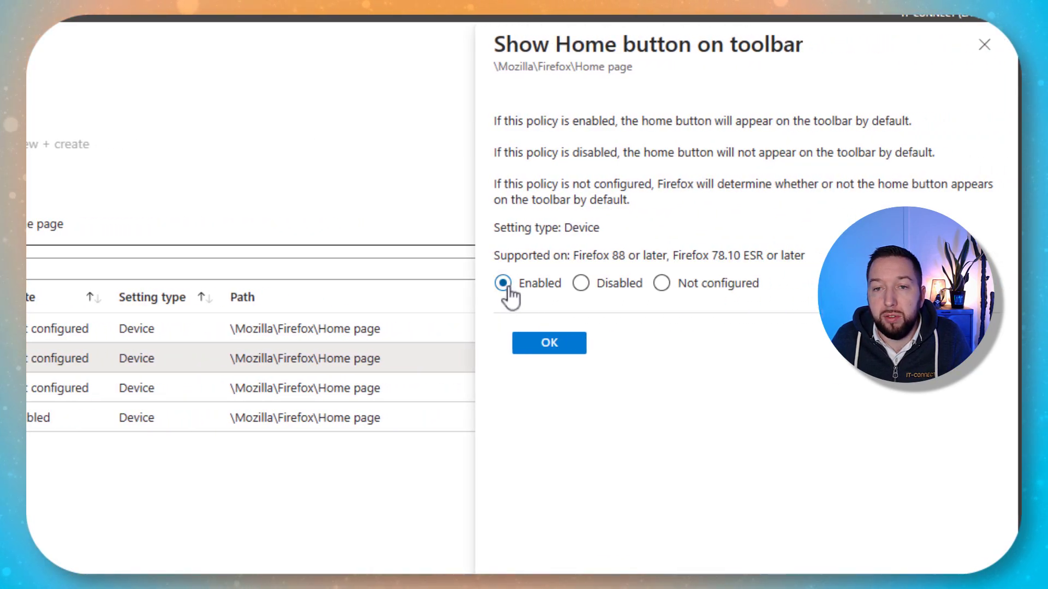
{"action": "left_click", "coordinate": [546, 343]}
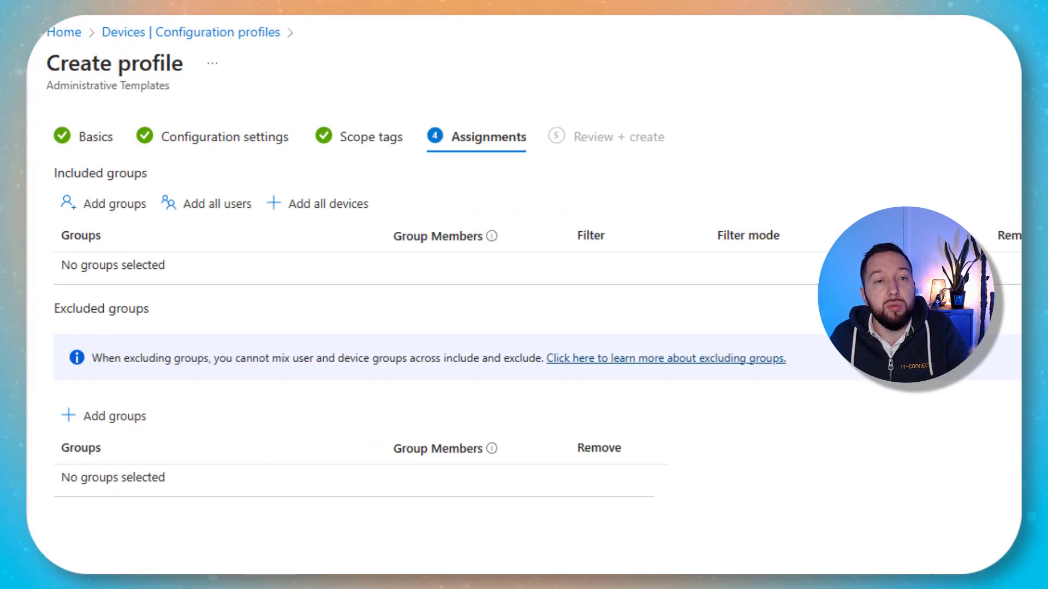
{"action": "left_click", "coordinate": [317, 207]}
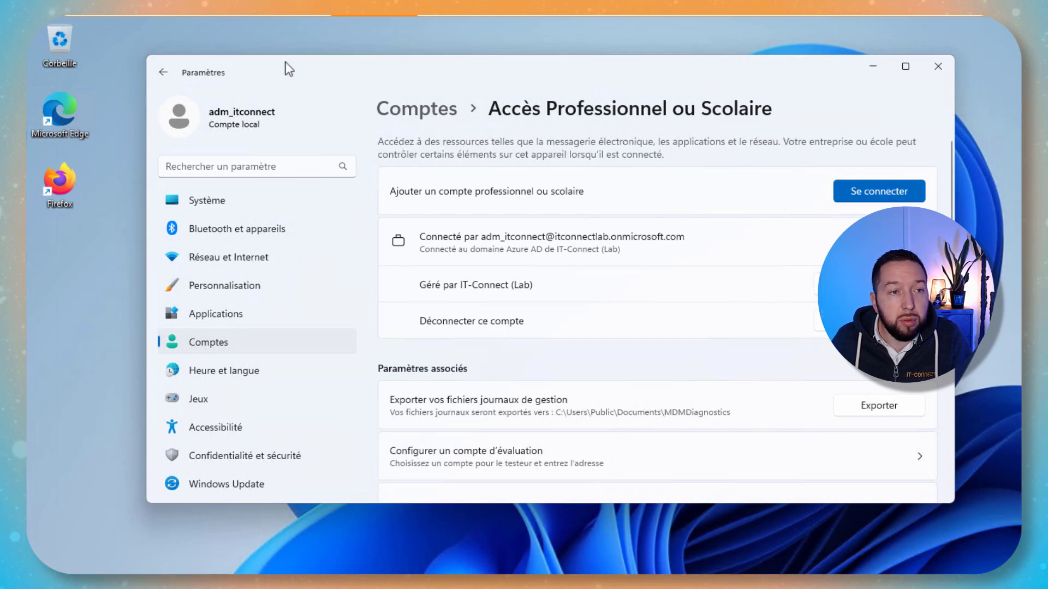
In the Windows Settings of the enrolled computer, open the IT-Connect (Lab) management details and synchronise the device.
{"action": "left_click", "coordinate": [600, 285]}
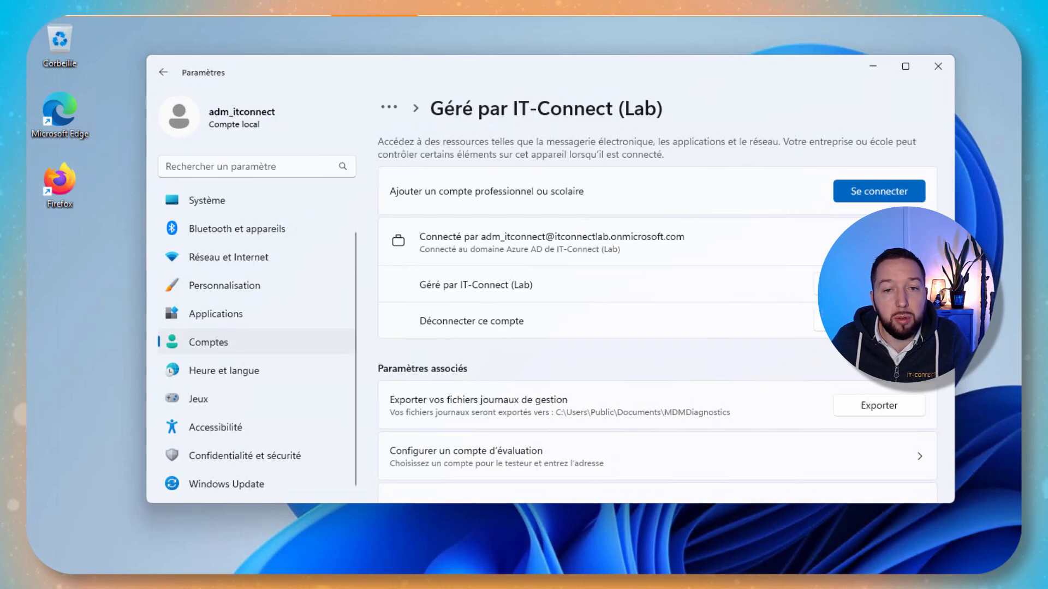
{"action": "scroll", "coordinate": [565, 316], "scroll_direction": "down", "scroll_amount": 4}
{"action": "left_click", "coordinate": [425, 358]}
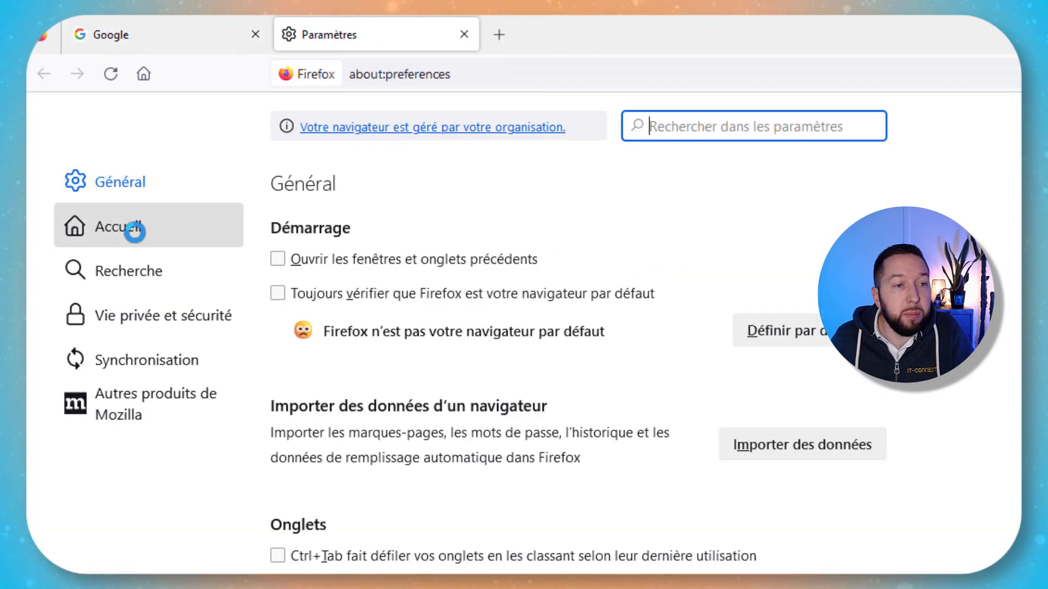
Switch to the Firefox settings on the enrolled computer and check the home page options in the Accueil section.
{"action": "left_click", "coordinate": [137, 228]}
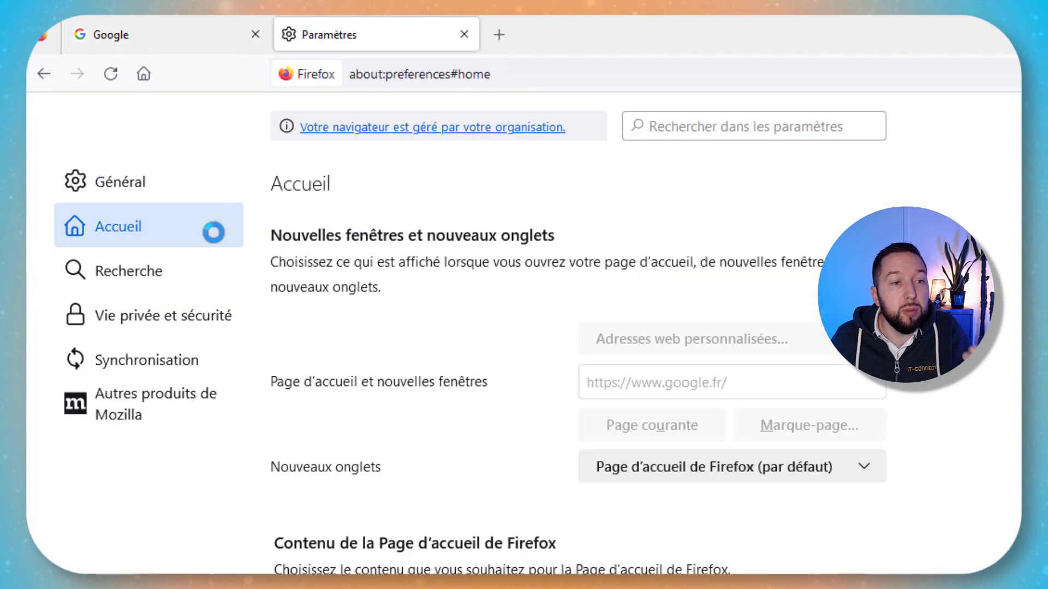